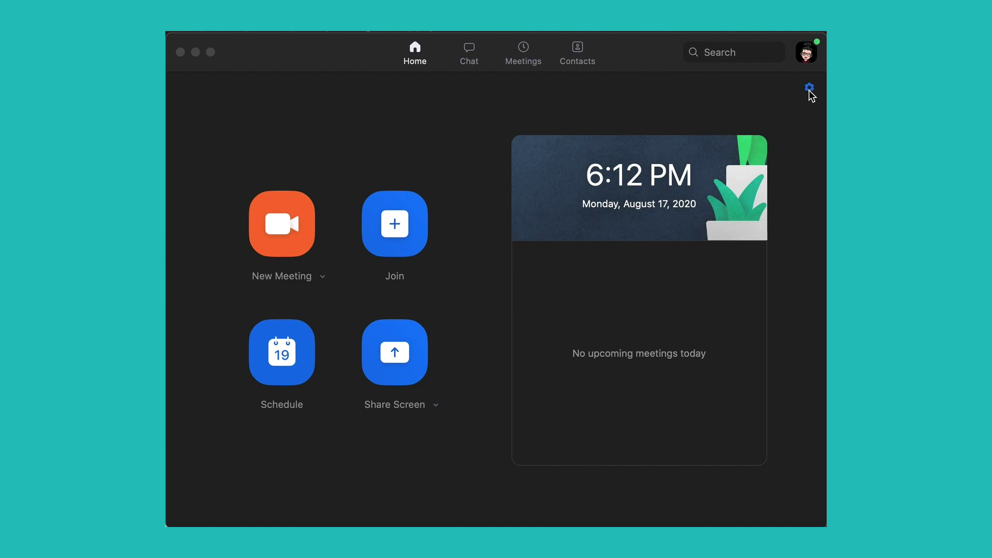
- In Audio settings, view the level choices for Suppress background noise
click(810, 89)
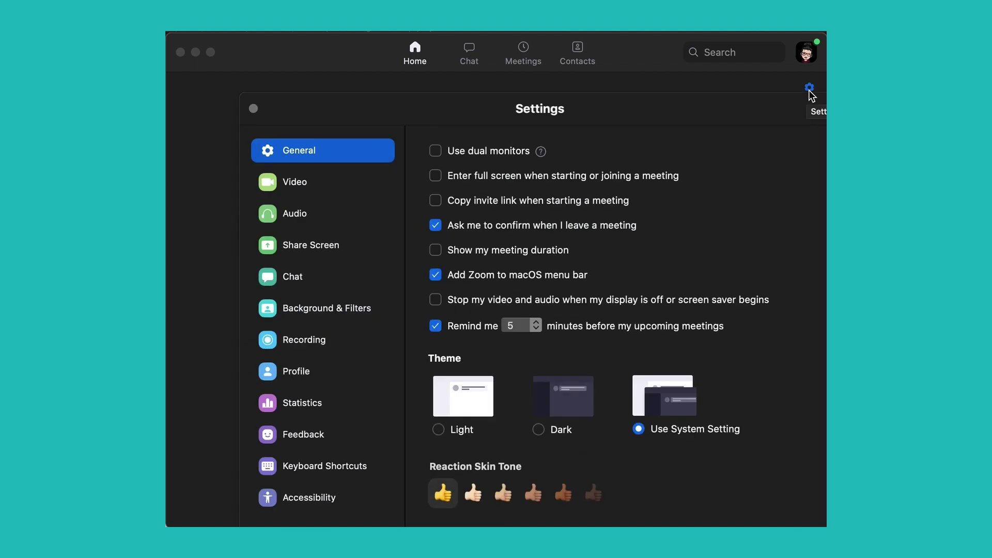
click(300, 218)
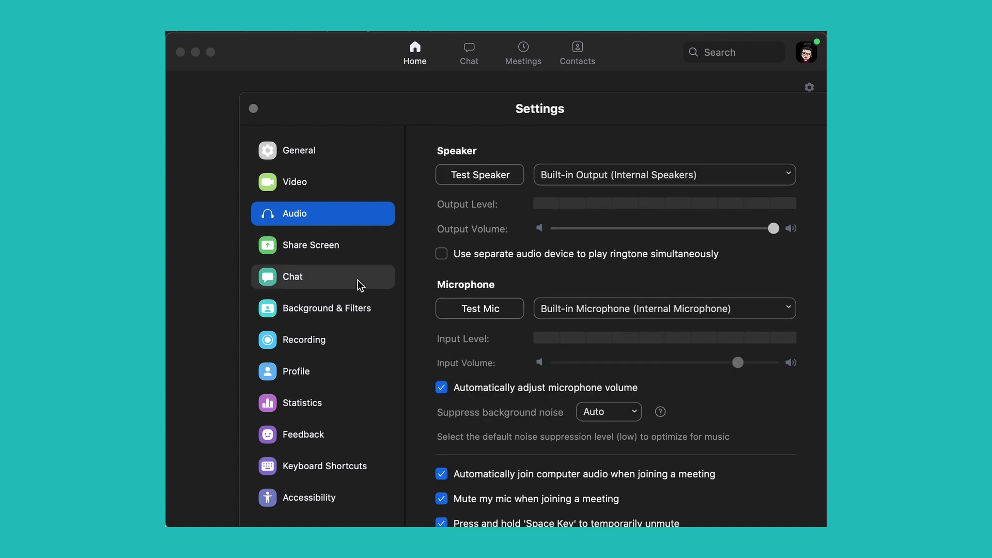
click(634, 412)
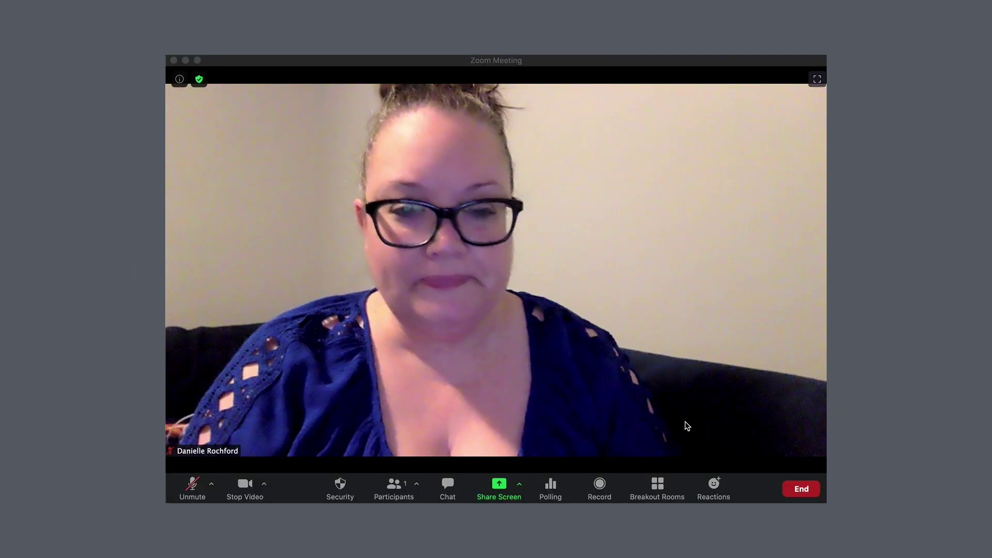
- Send a party popper reaction, then heart, clapping hands and laughing reactions
click(714, 487)
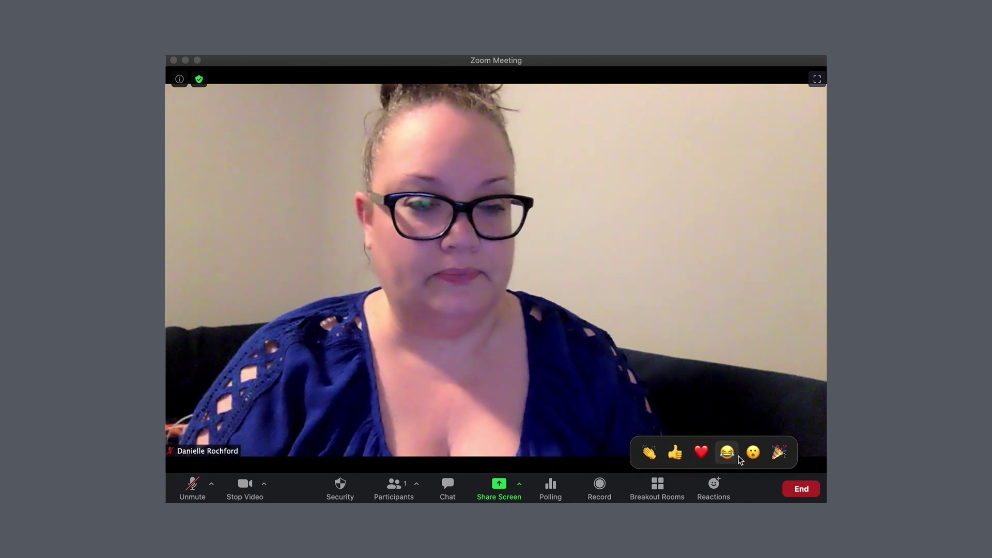
click(777, 454)
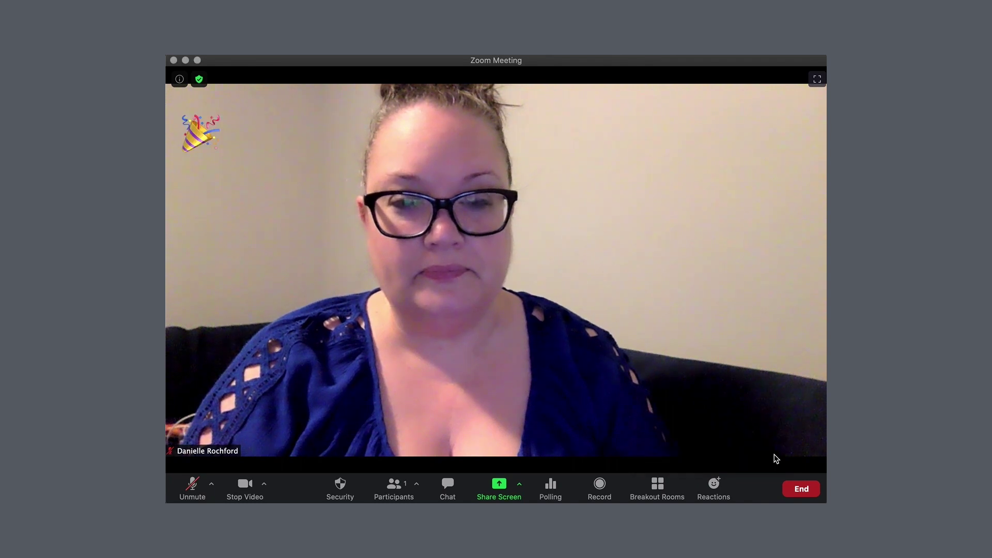
click(714, 488)
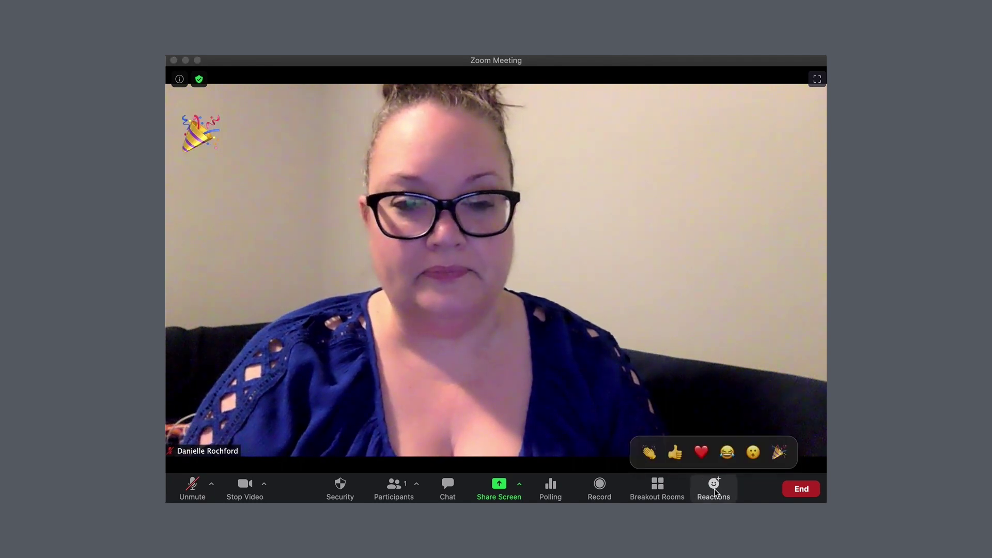
click(700, 453)
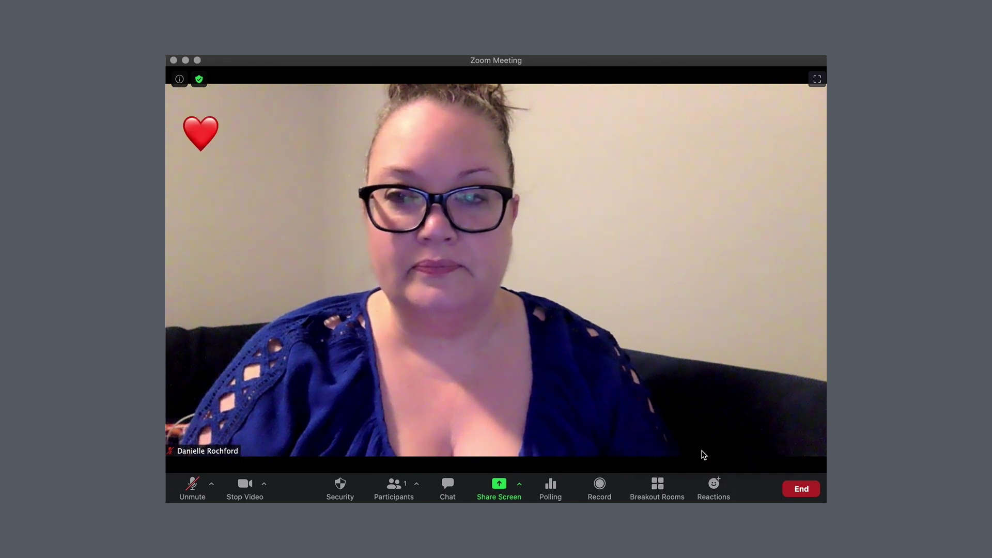
click(715, 488)
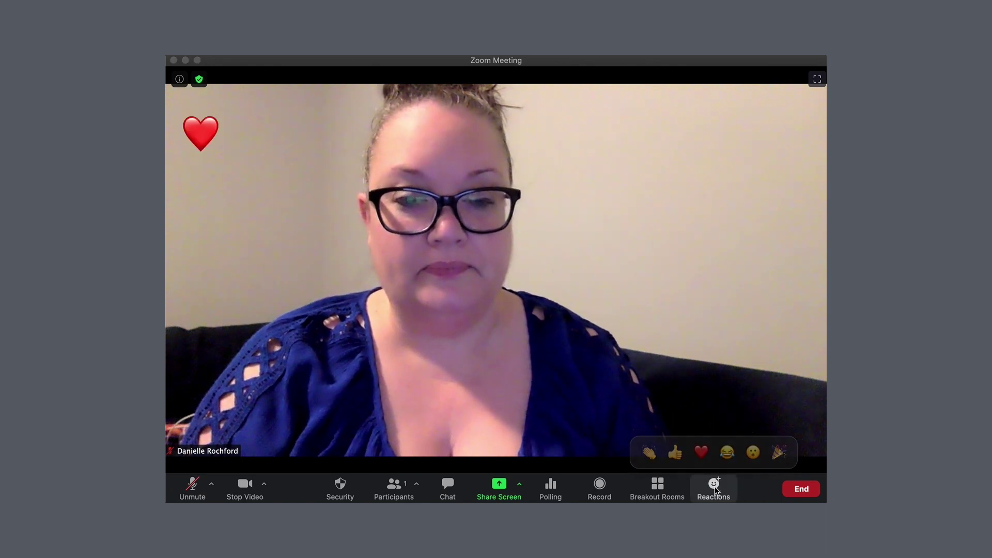
click(649, 453)
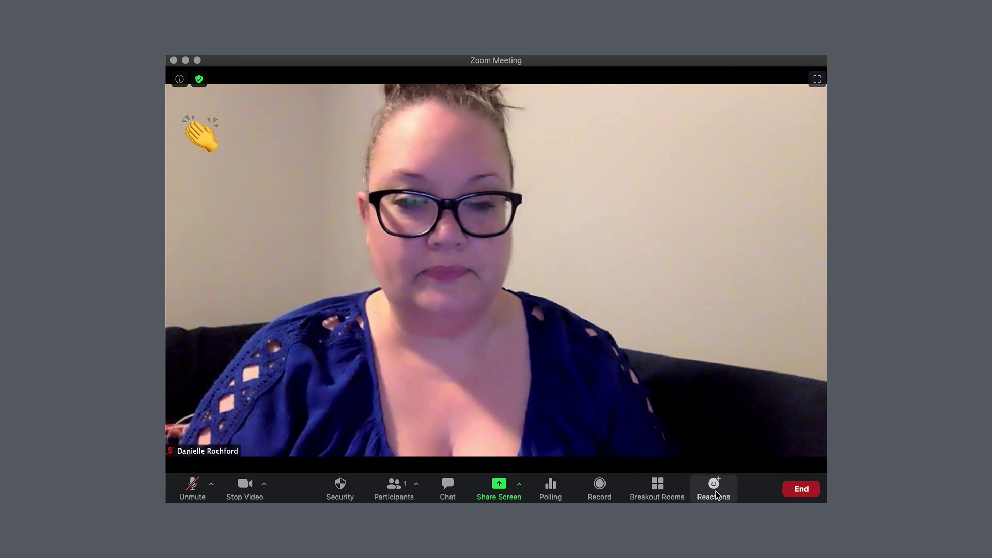
click(716, 489)
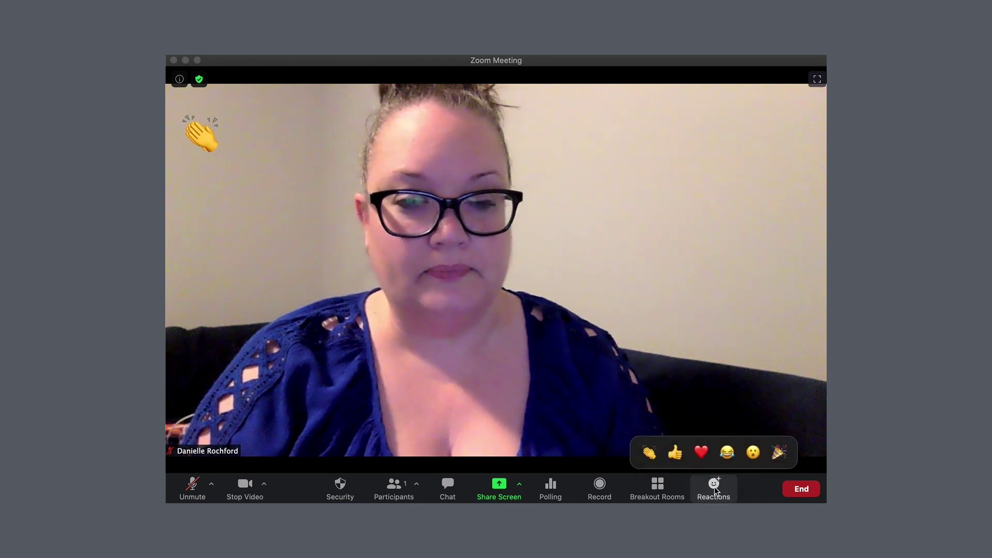
click(731, 458)
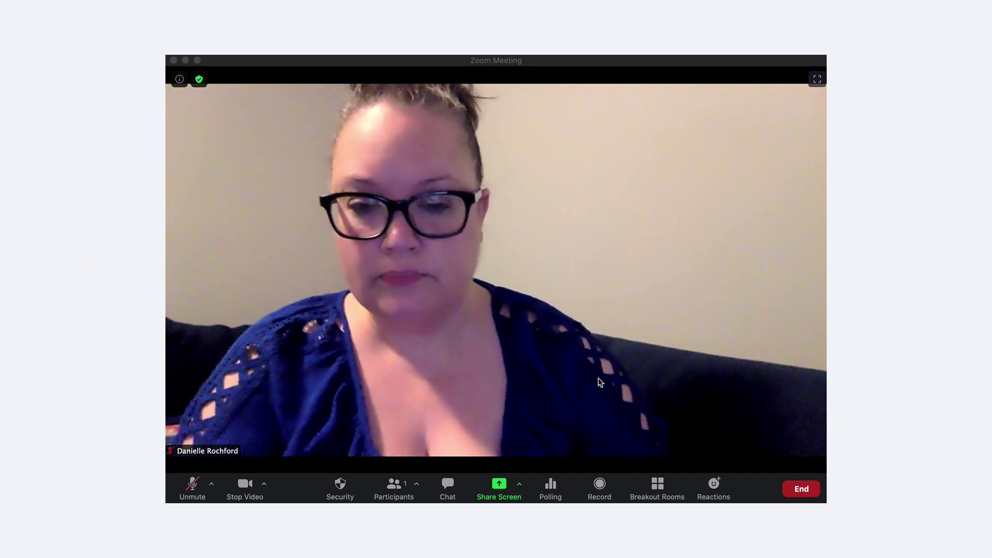
click(264, 485)
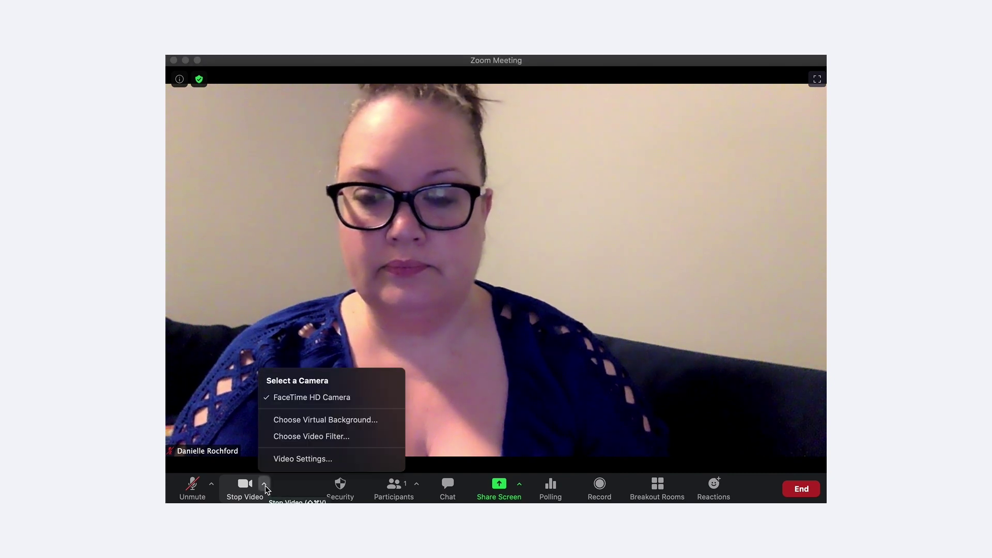
click(298, 437)
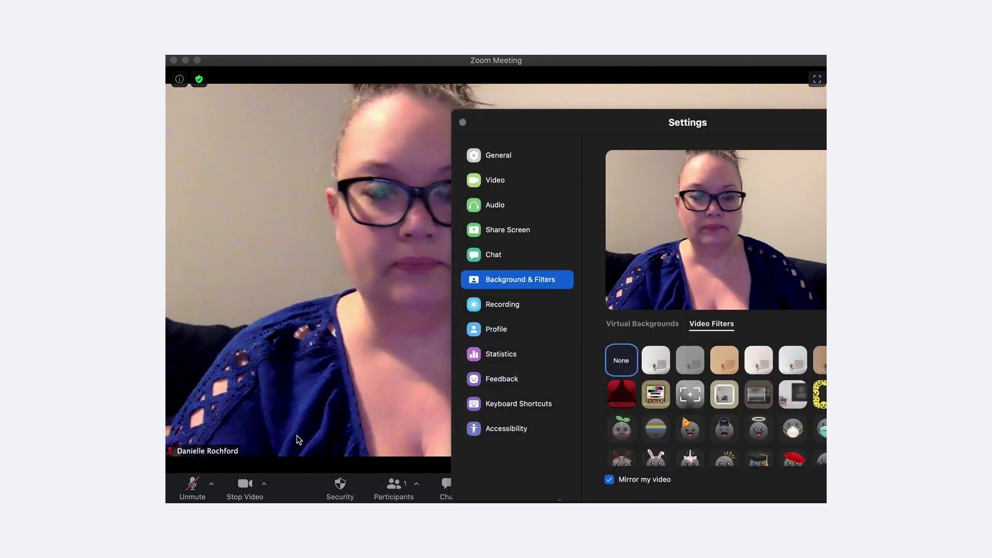
drag(614, 124, 507, 121)
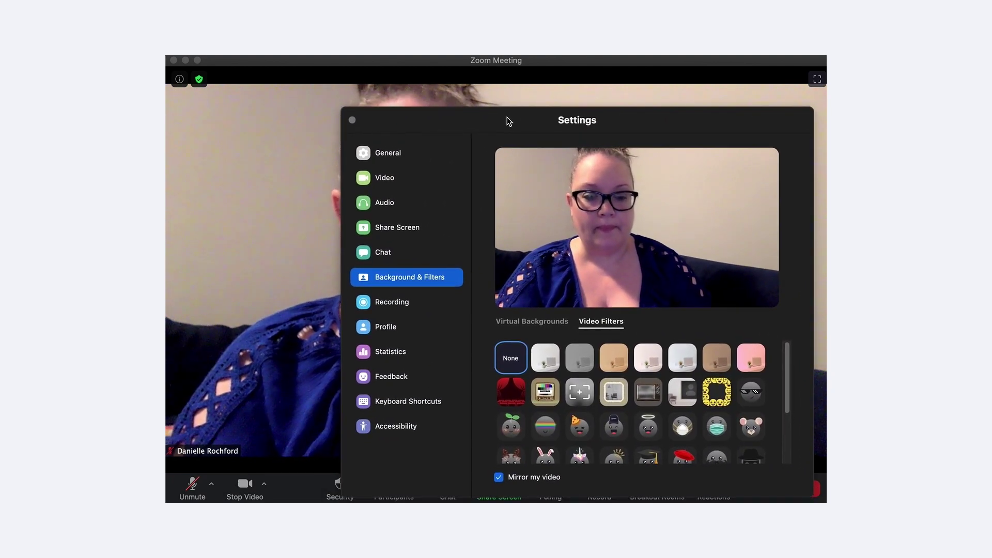
click(549, 359)
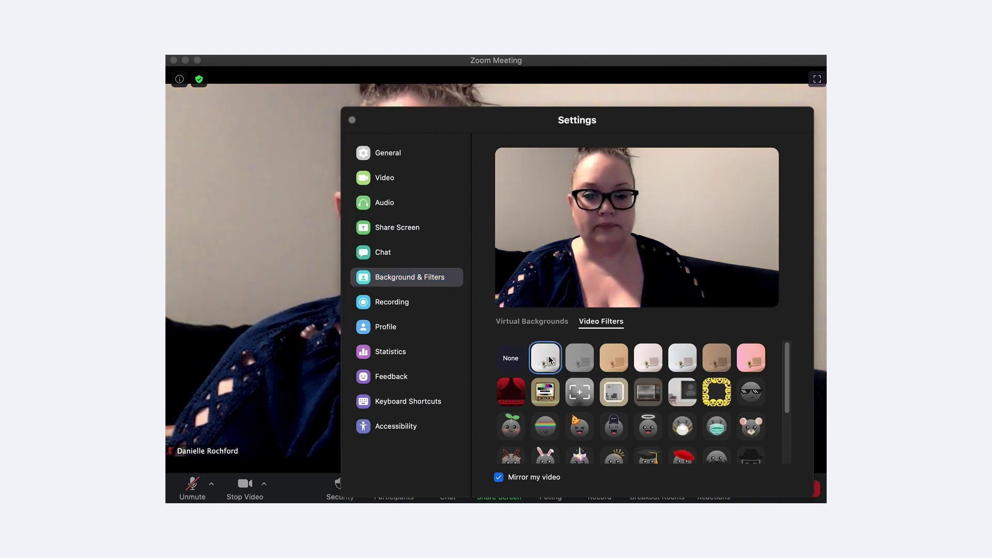
click(613, 358)
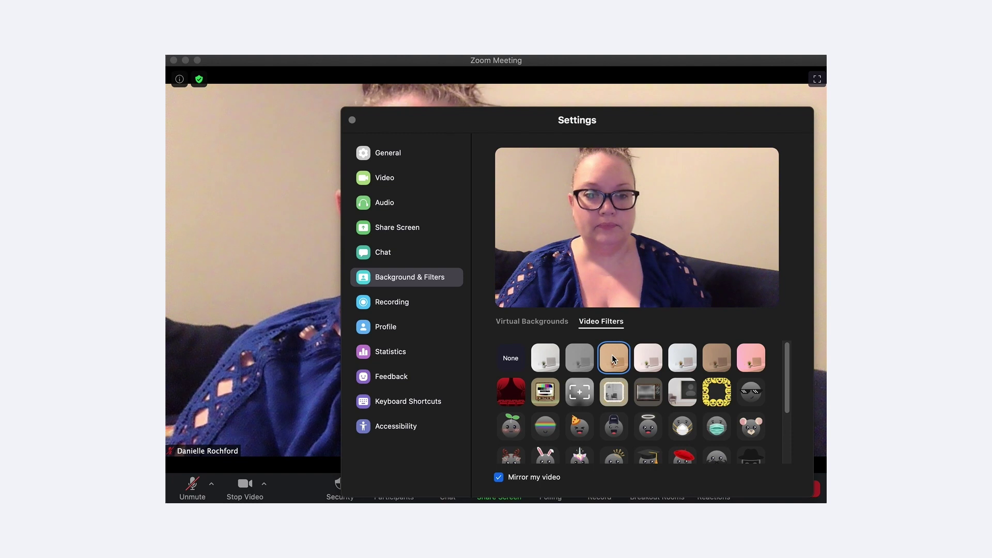
click(748, 357)
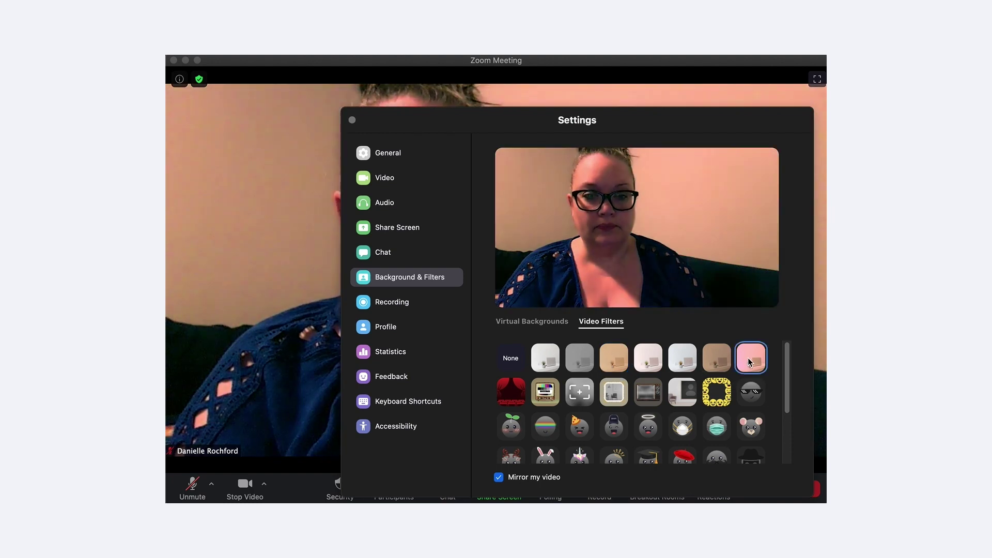
click(648, 394)
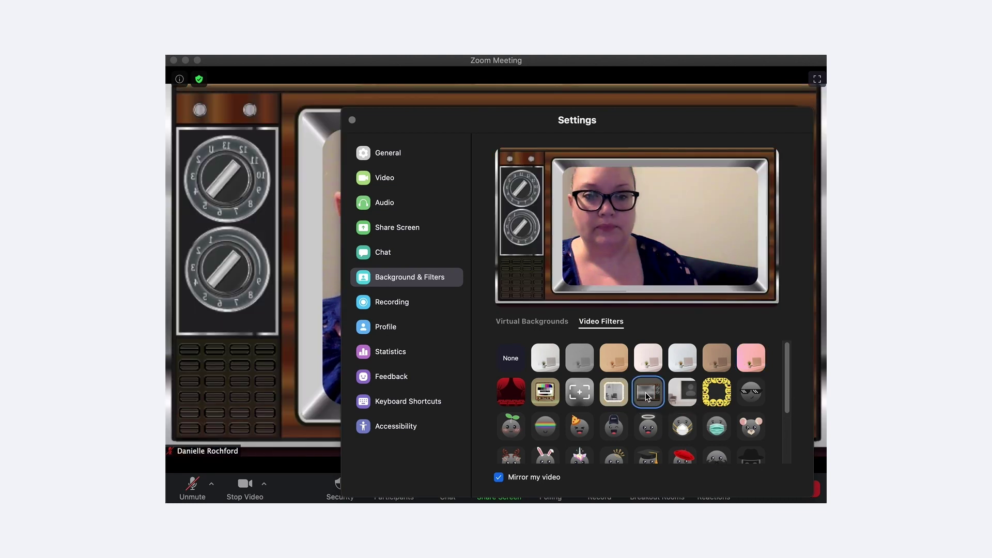
click(587, 397)
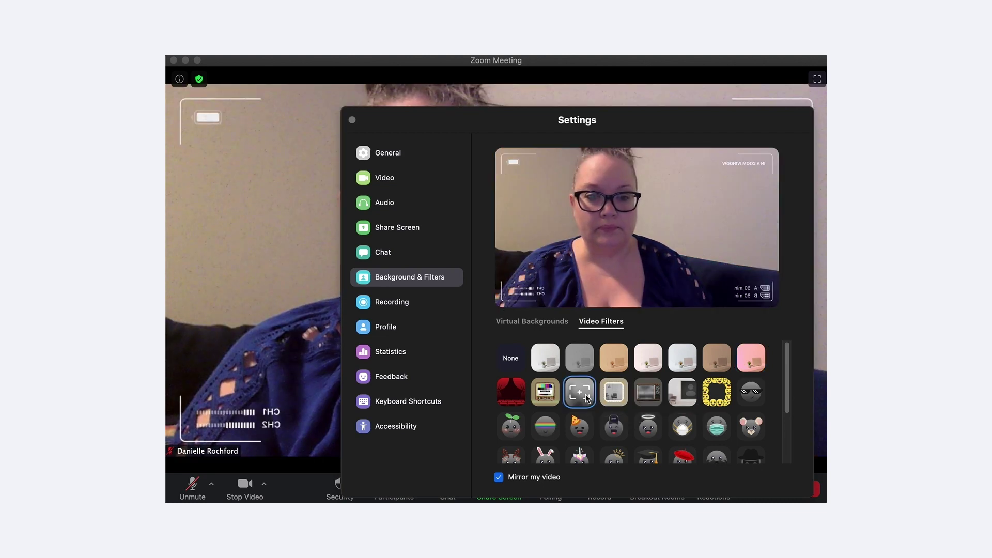
click(522, 393)
click(715, 398)
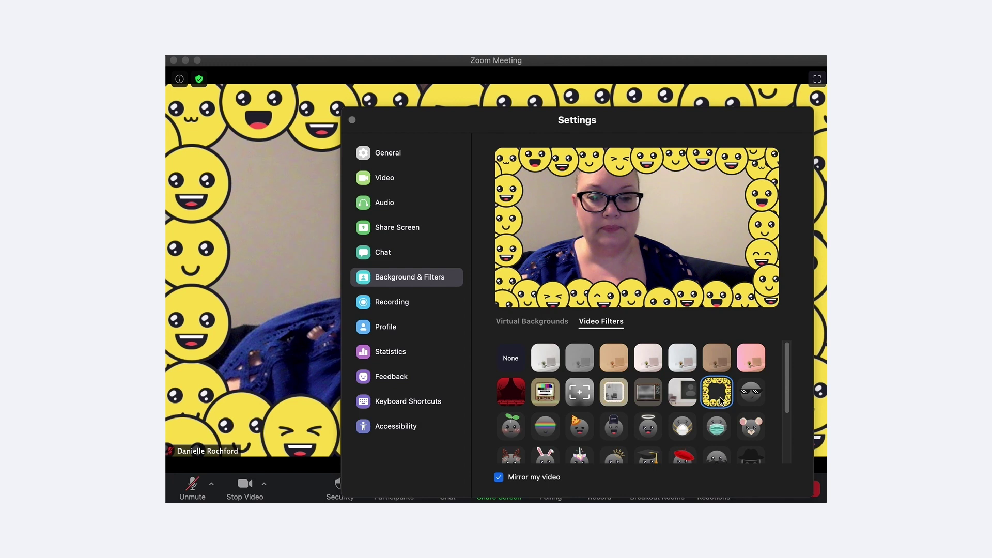
click(682, 426)
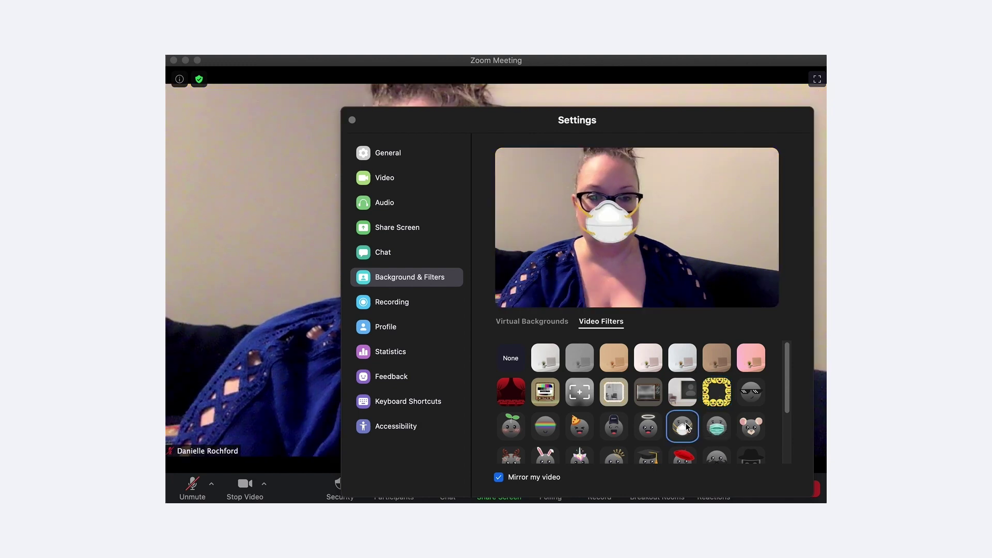
click(752, 429)
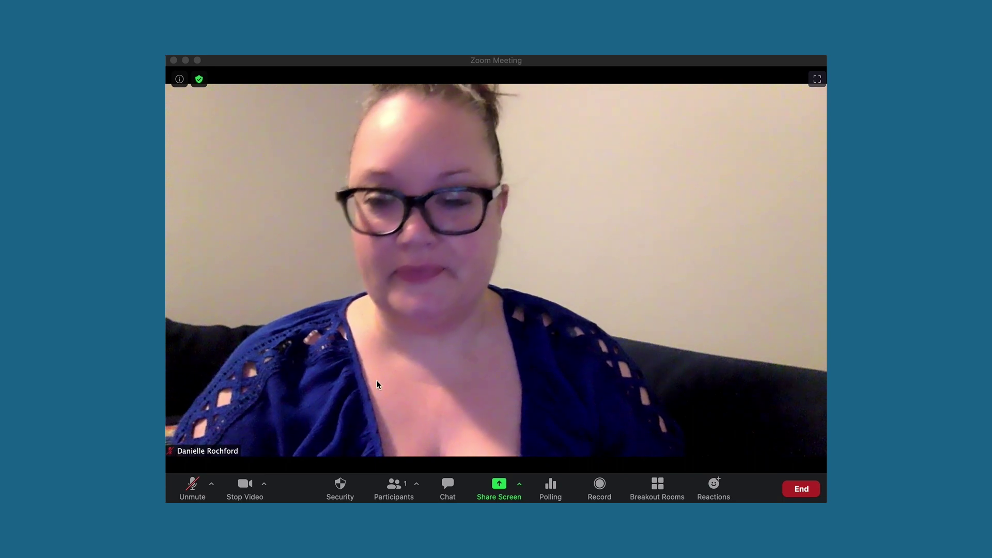
- Open Video Settings from the camera menu and enable Touch up my appearance
click(267, 488)
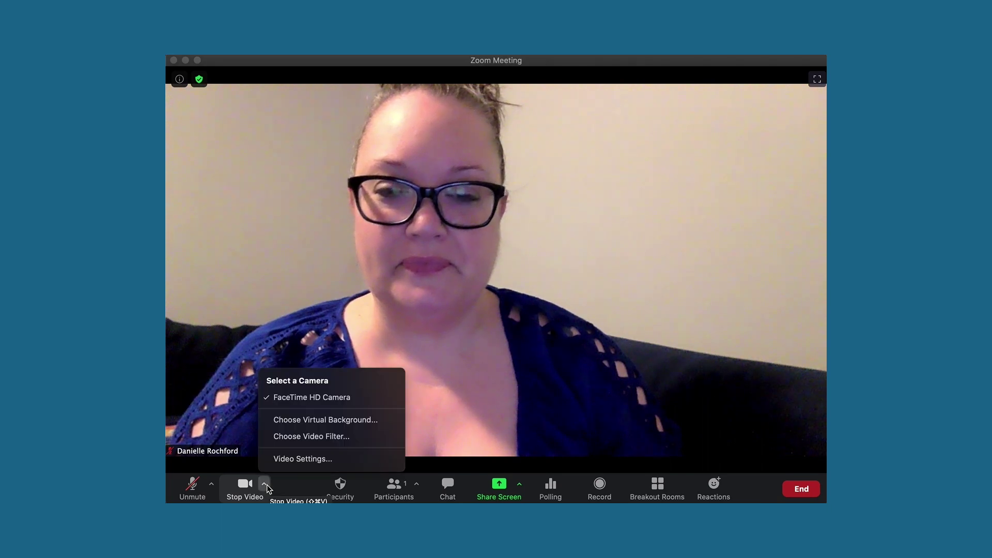
click(295, 459)
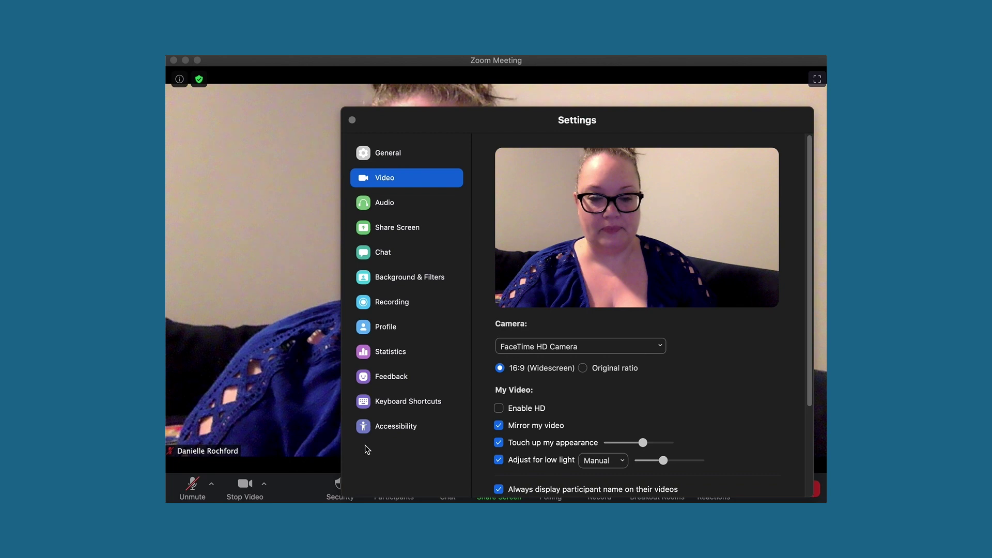
scroll(721, 405, down, 2)
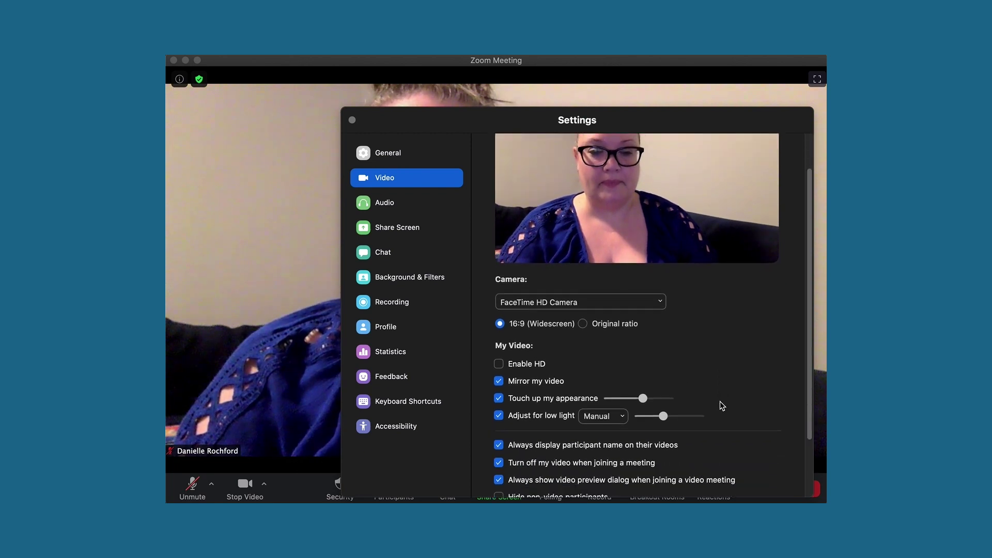
scroll(721, 405, up, 1)
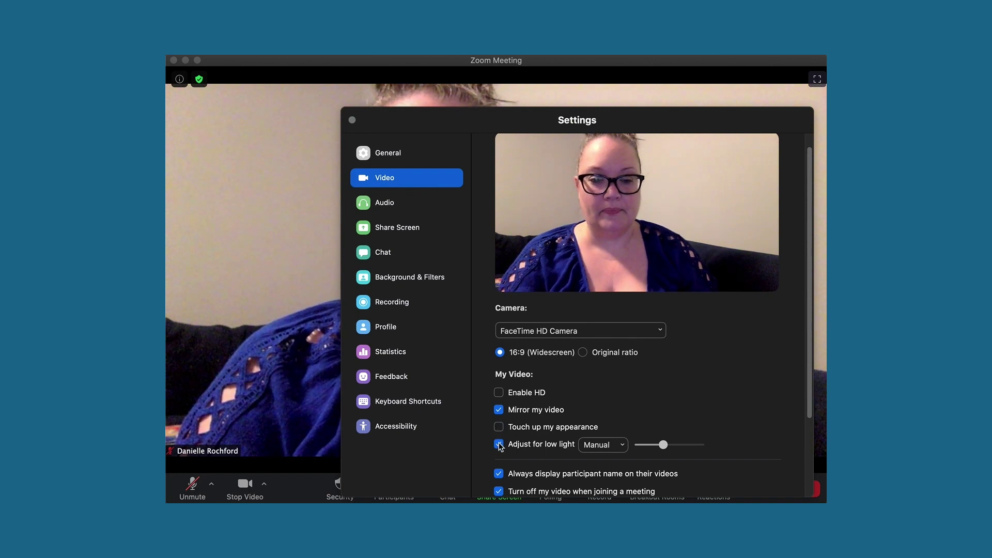
click(499, 445)
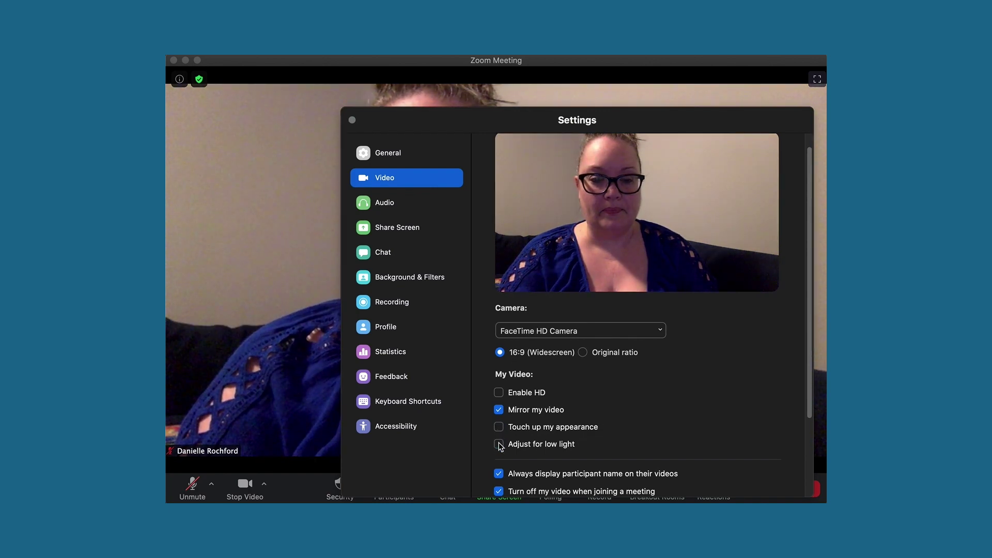
click(499, 427)
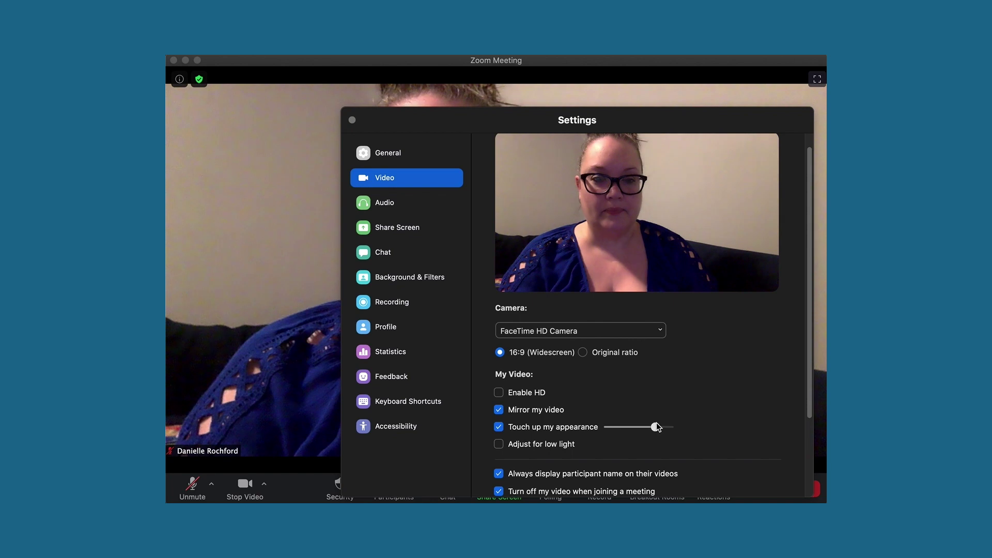
- Set Adjust for low light to Manual and lower its strength slider
click(498, 446)
click(624, 445)
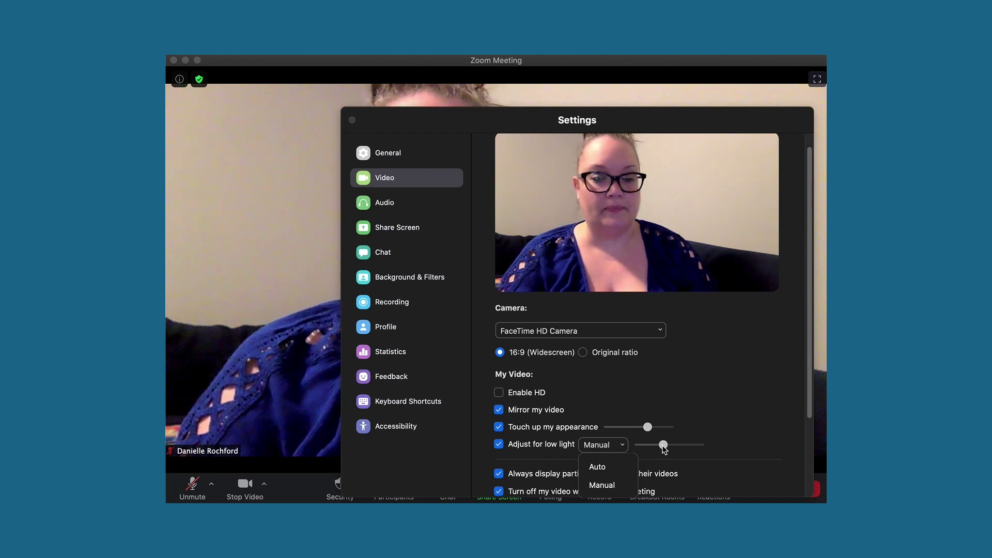
click(601, 485)
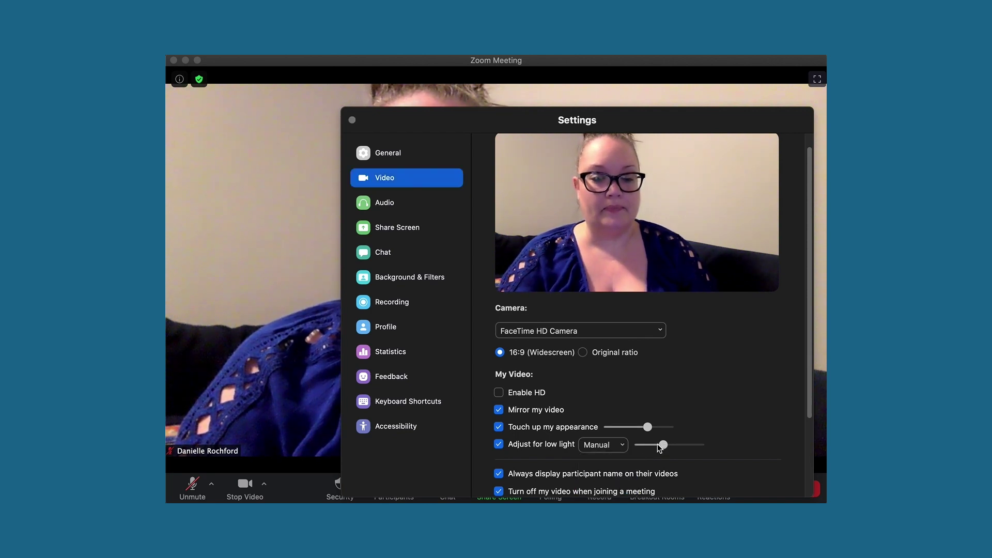
mouse_move(662, 444)
mouse_down()
mouse_move(654, 448)
mouse_move(669, 448)
mouse_up()
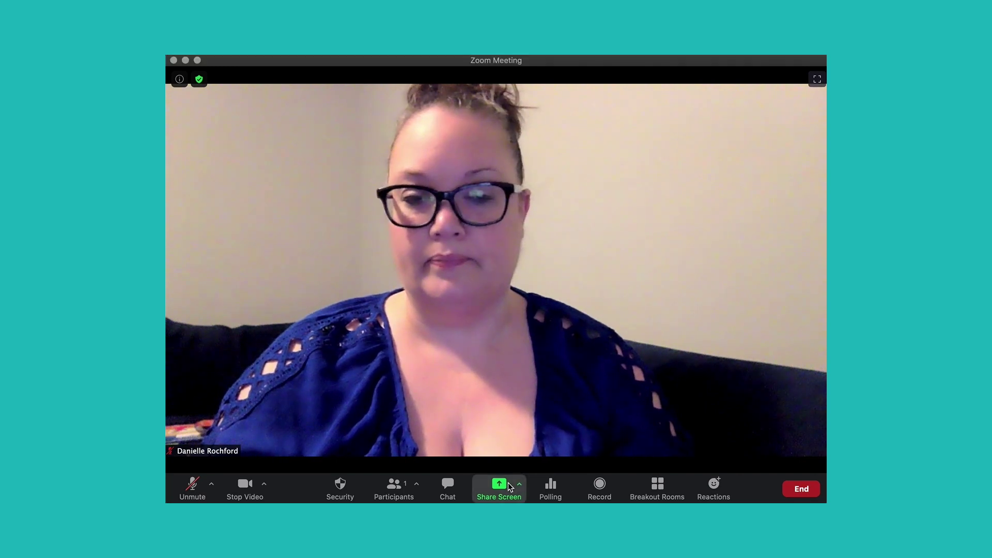
- Share Student Orientation 2019.pptx using Advanced > Slides as Virtual Background
click(510, 486)
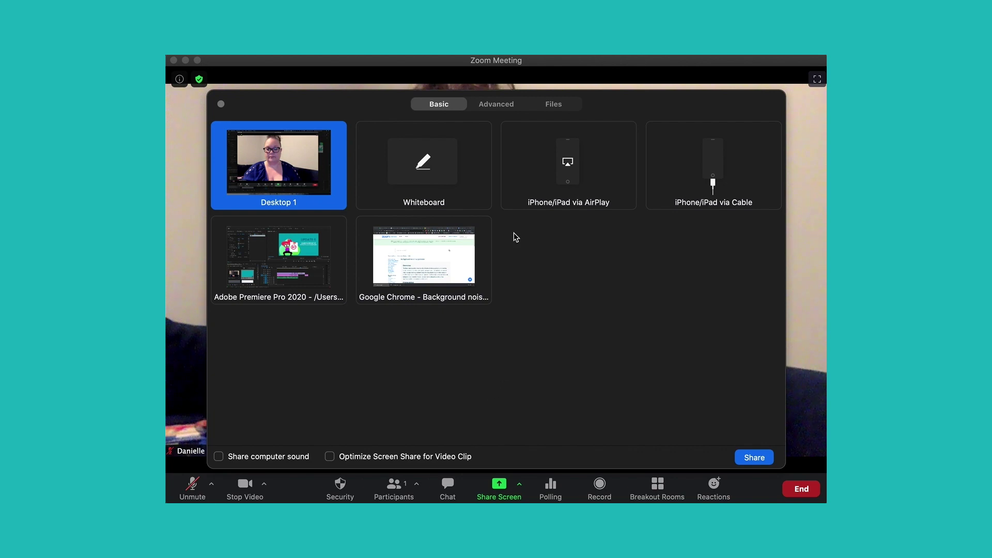
click(498, 103)
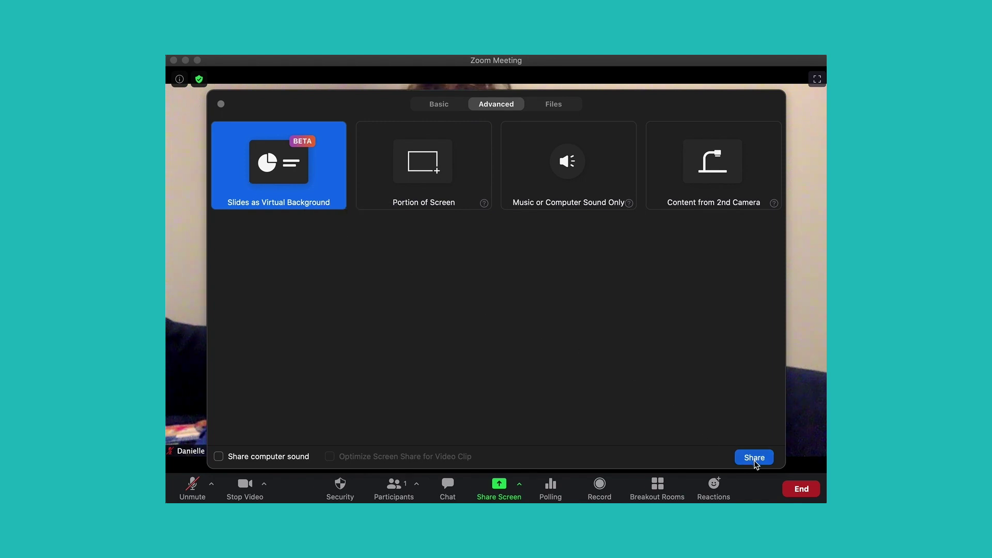
click(754, 458)
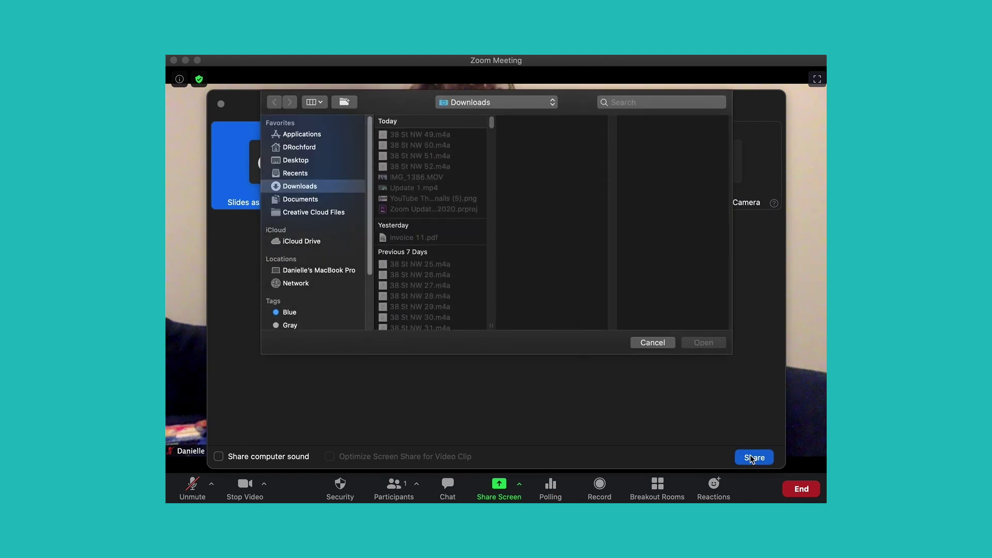
scroll(426, 297, down, 10)
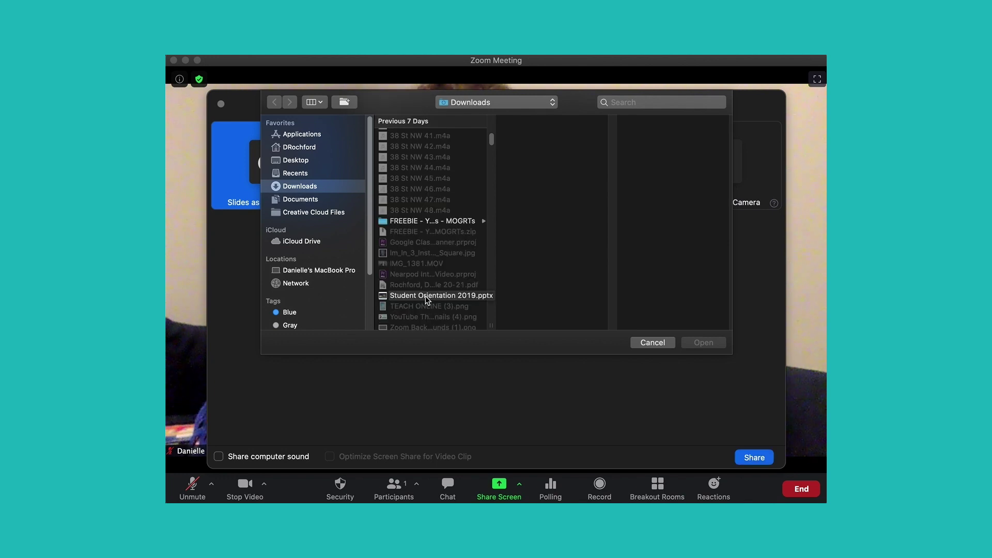
click(427, 296)
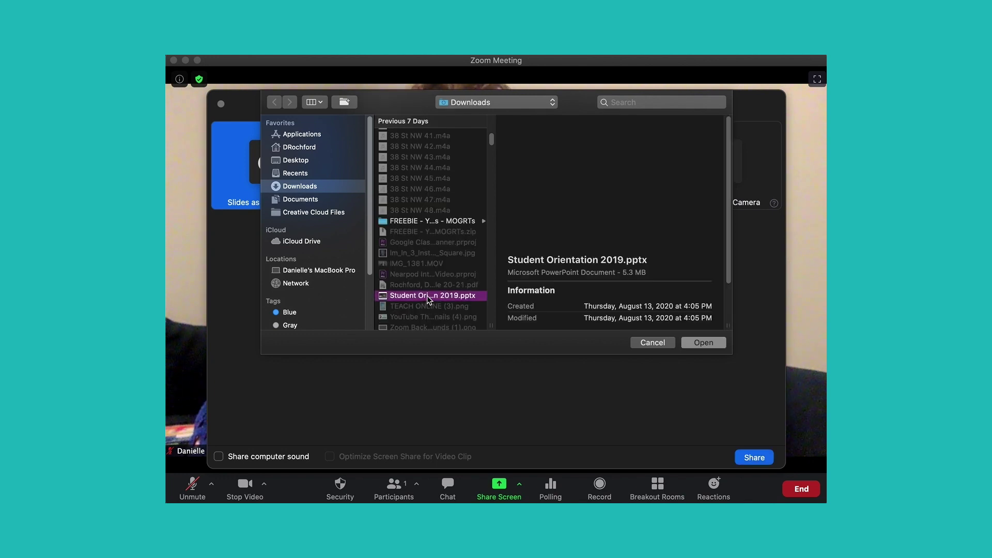
click(703, 342)
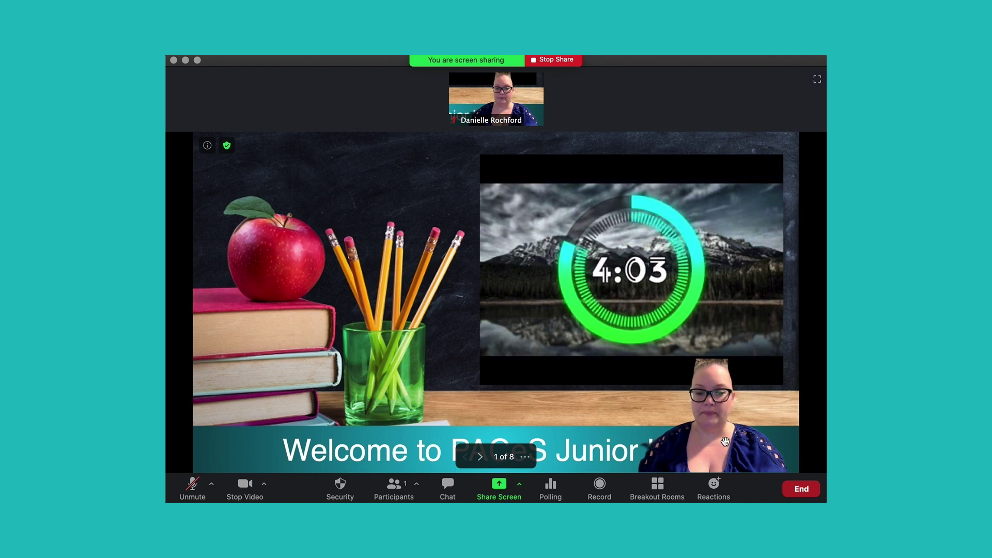
- Move the presenter's video overlay to the slide's lower-left corner and shrink it
click(725, 442)
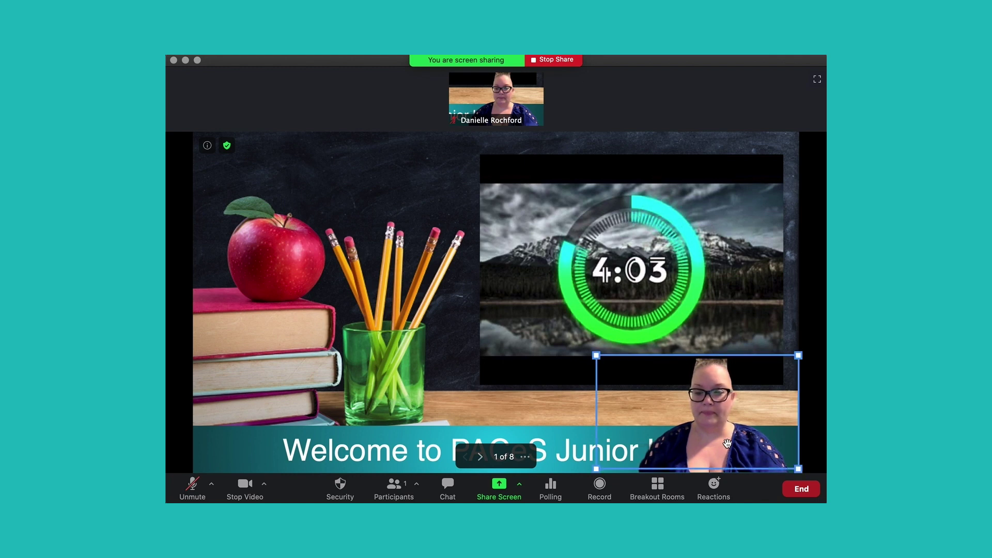
drag(727, 443, 323, 445)
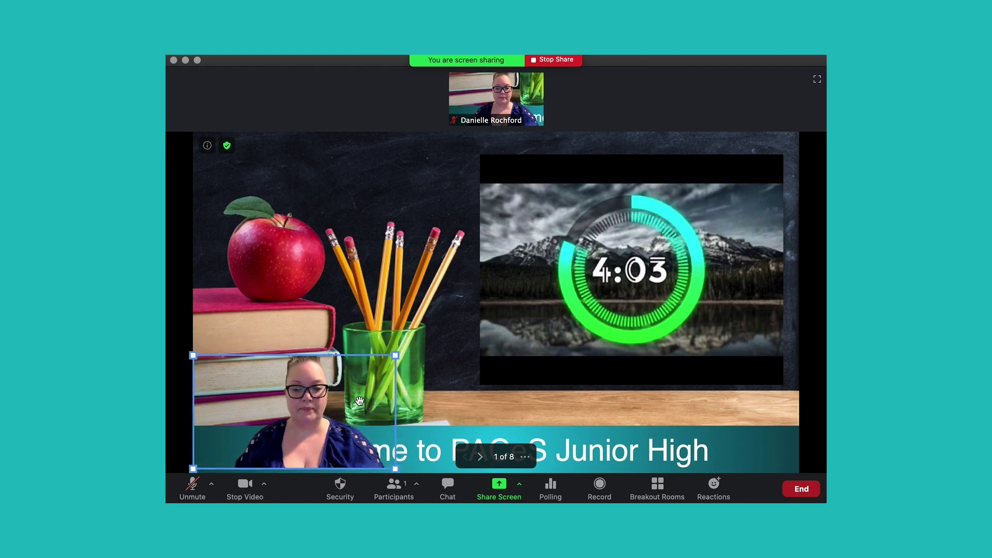
drag(395, 355, 395, 389)
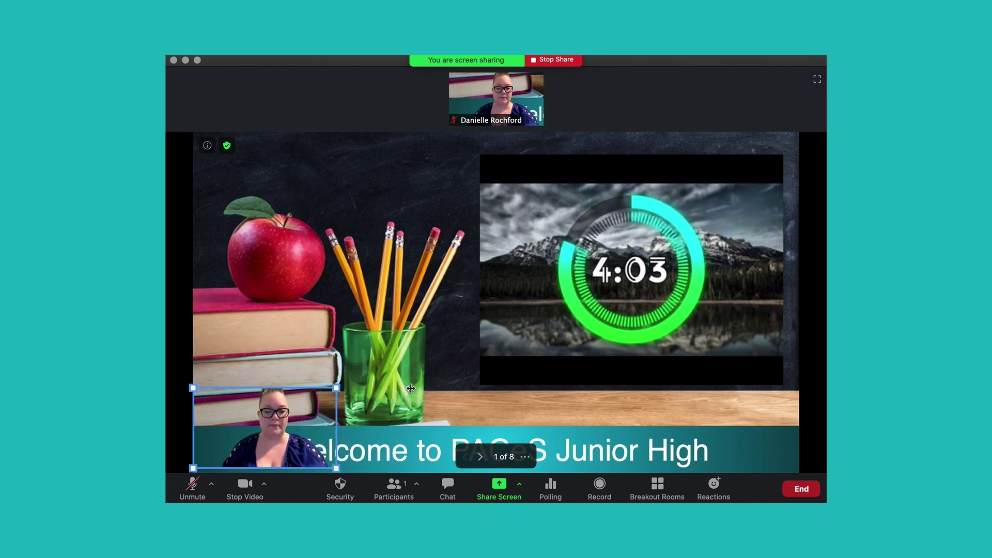
drag(279, 462, 282, 462)
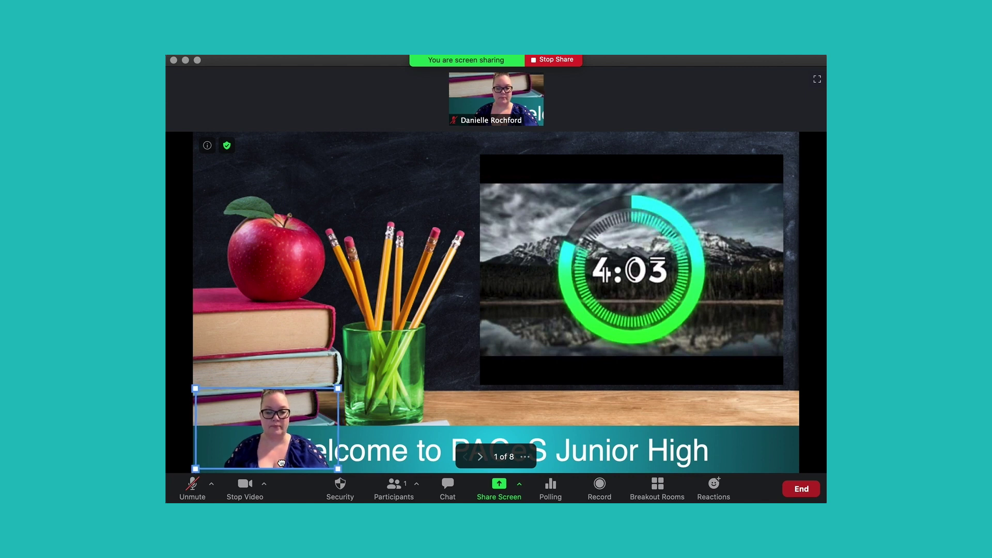
- Advance to slide 2, 'Meet Your Teachers', then return to the Welcome slide
click(526, 458)
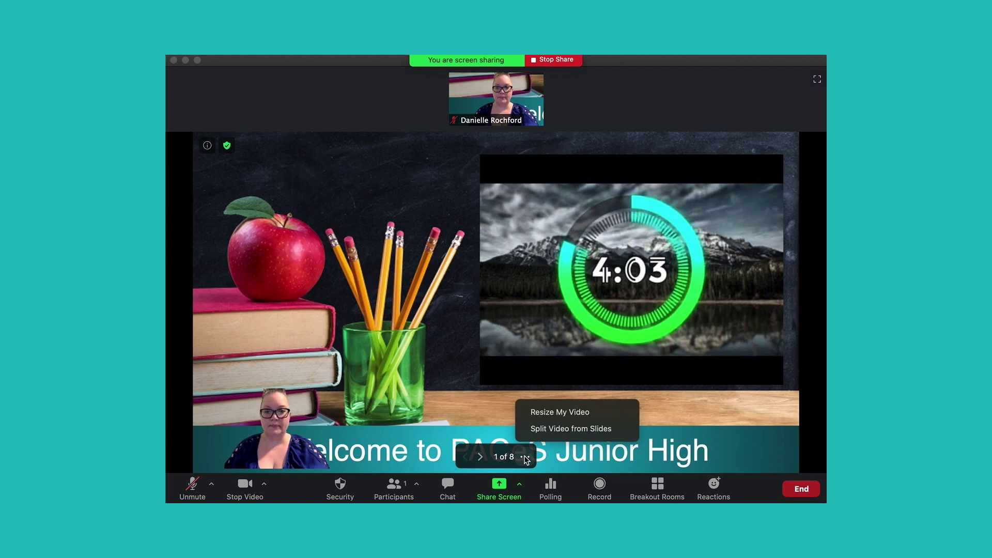
click(480, 457)
click(480, 457)
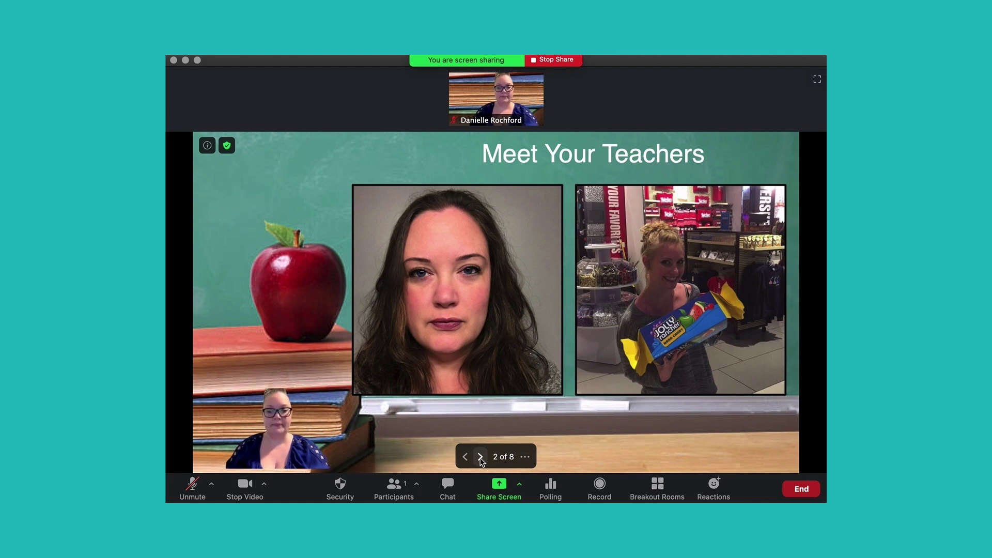
click(465, 457)
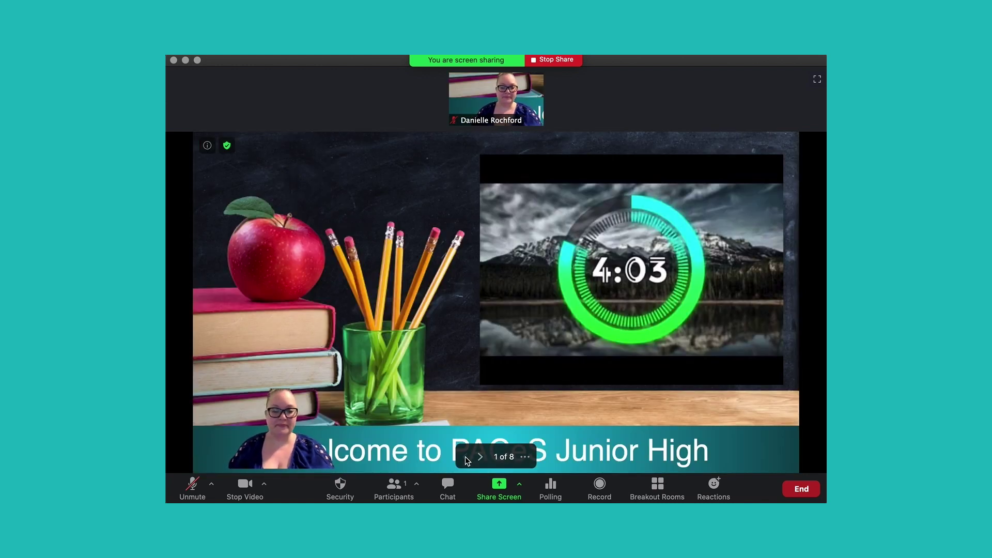